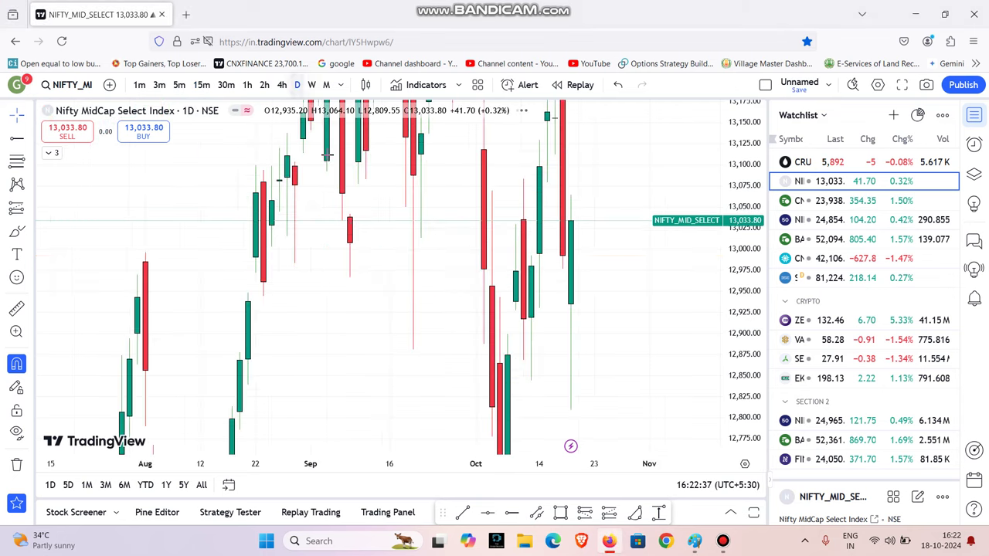
Load the Nifty 50 Index chart from the watchlist after briefly viewing Nifty Bank.
{"action": "left_click", "coordinate": [830, 219]}
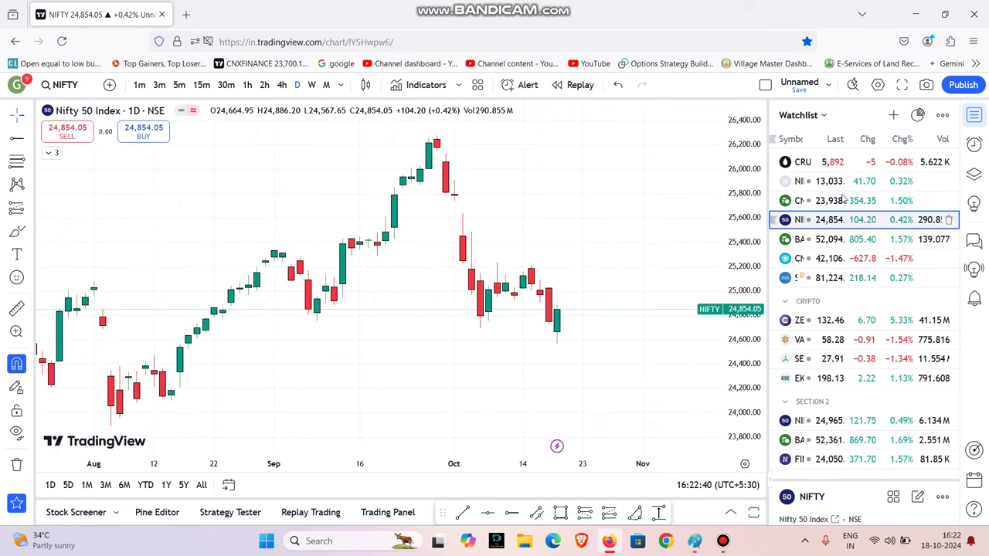
{"action": "scroll", "coordinate": [563, 336], "scroll_direction": "up", "scroll_amount": 3}
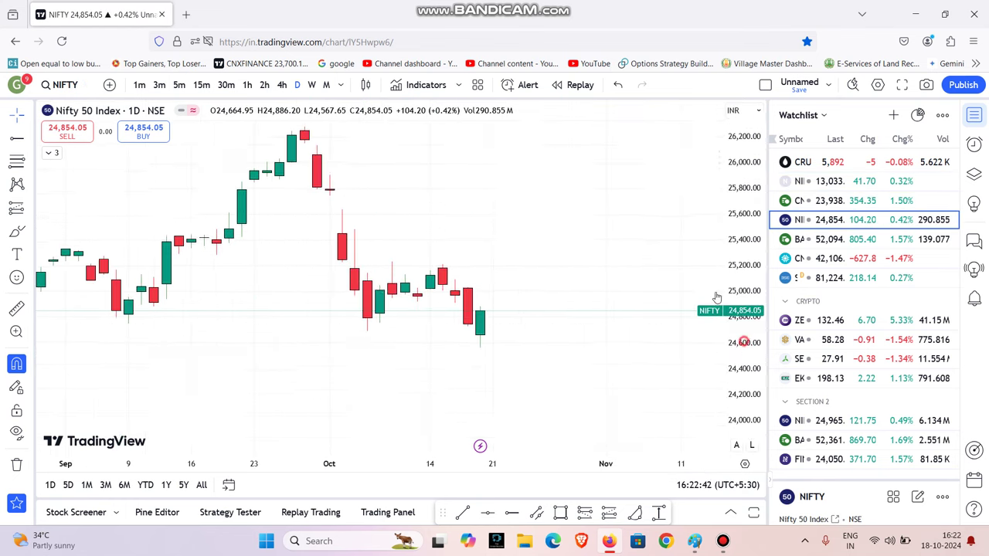
{"action": "left_click", "coordinate": [824, 241]}
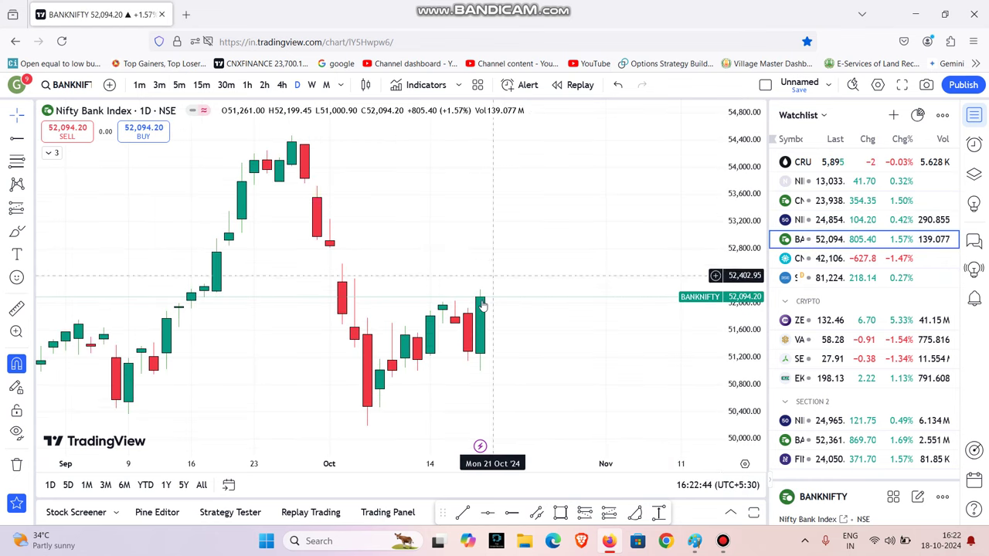
{"action": "left_click", "coordinate": [873, 221]}
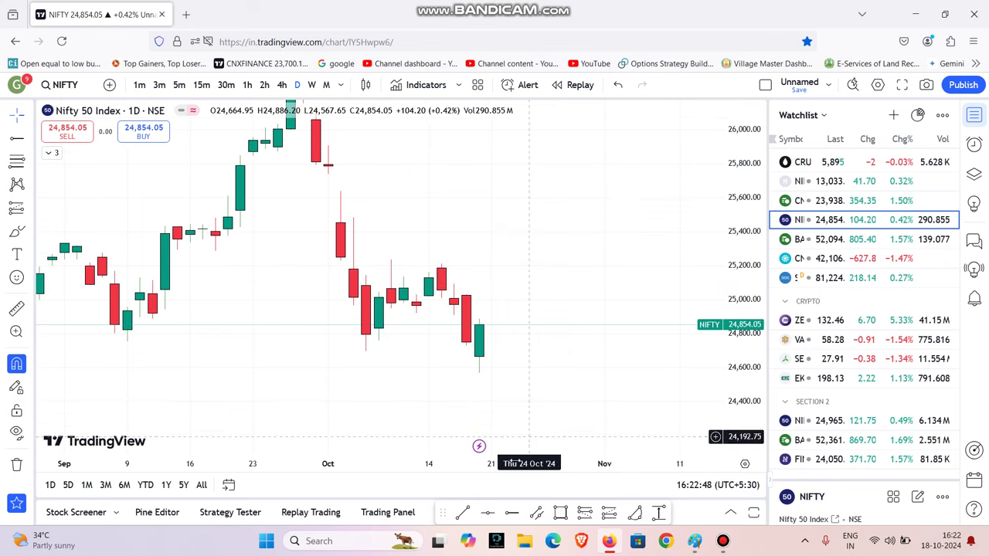
Draw a 2px-thick horizontal support line at 24,728.90.
{"action": "left_click", "coordinate": [467, 361]}
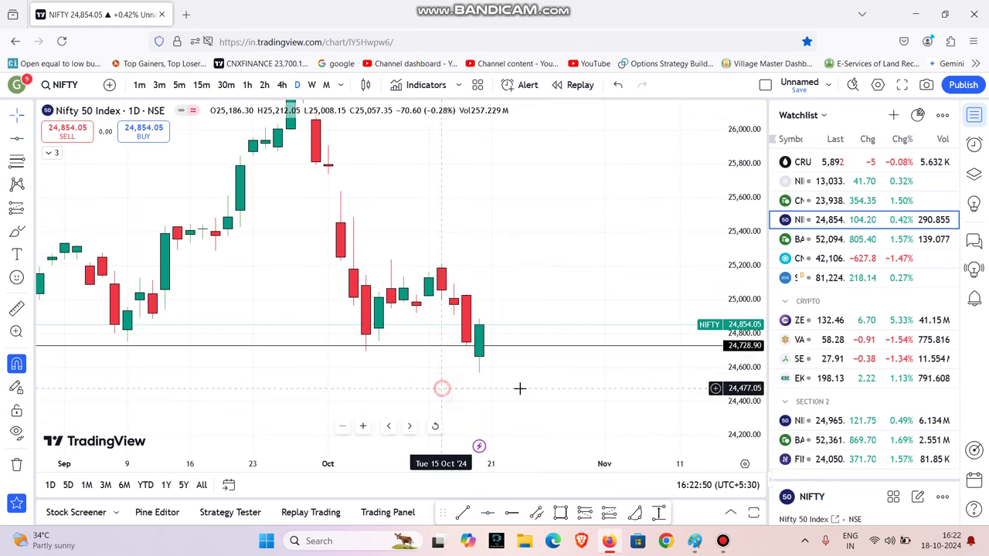
{"action": "left_click", "coordinate": [580, 357]}
{"action": "left_click", "coordinate": [587, 119]}
{"action": "left_click", "coordinate": [588, 166]}
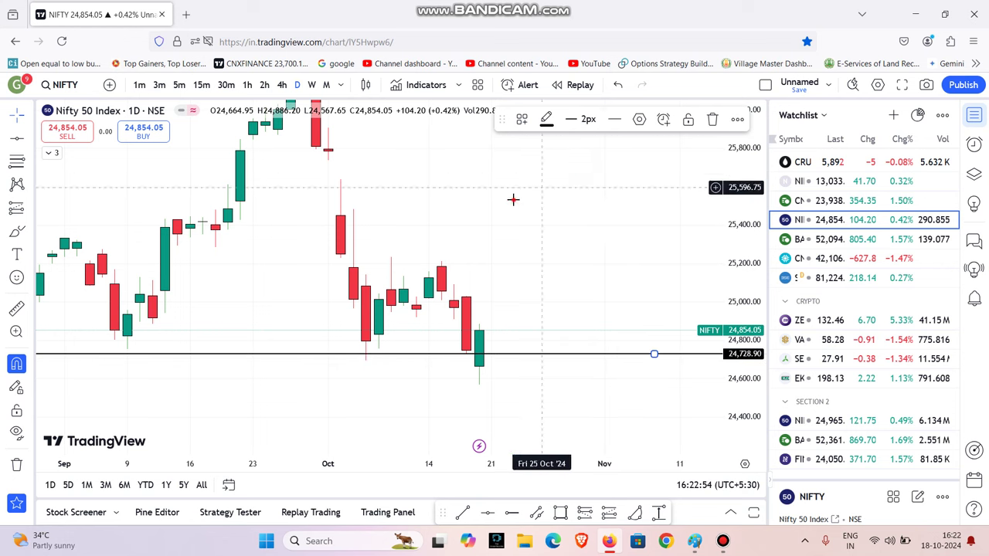
{"action": "left_click", "coordinate": [514, 202]}
Hide the watchlist and shift the candles left to widen the chart.
{"action": "scroll", "coordinate": [533, 224], "scroll_direction": "up", "scroll_amount": 1}
{"action": "left_click", "coordinate": [974, 114]}
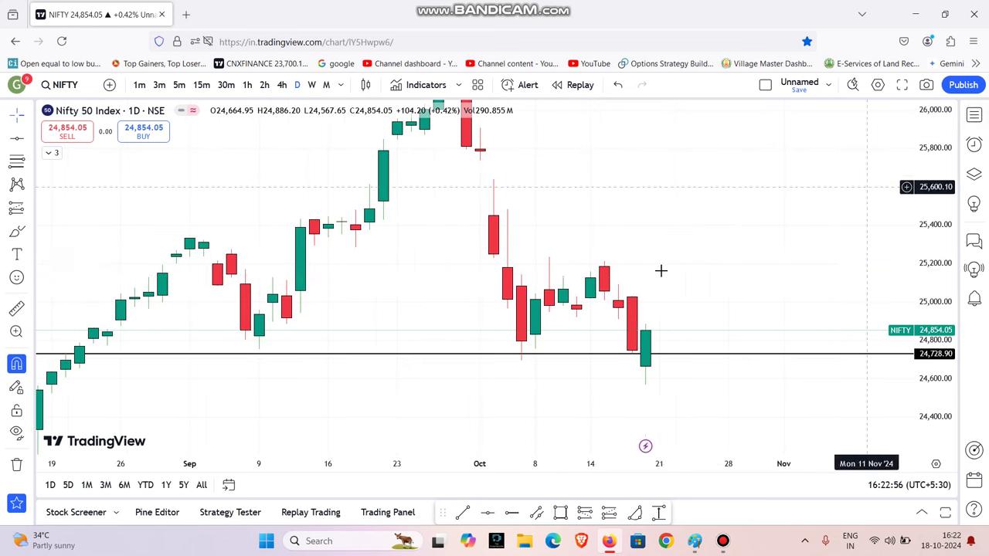
{"action": "left_click_drag", "start_coordinate": [715, 291], "coordinate": [636, 276]}
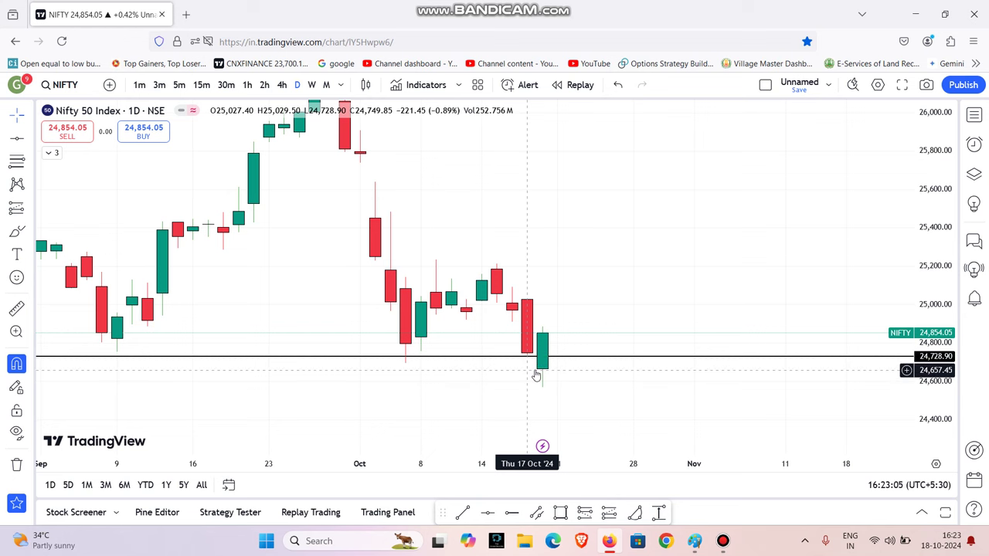
Start bar replay on Nifty 50 from the 18 Oct bar and play it forward.
{"action": "left_click", "coordinate": [578, 84]}
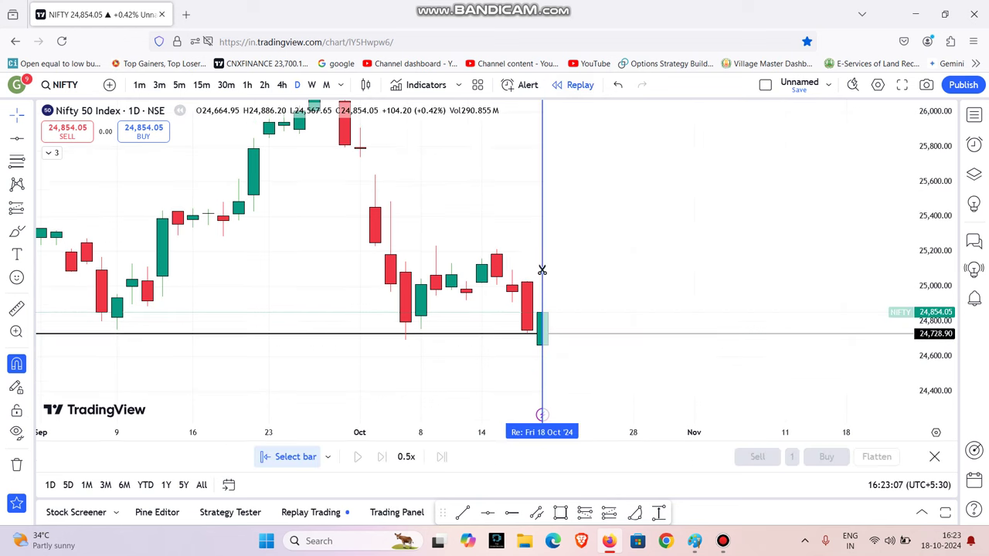
{"action": "left_click", "coordinate": [525, 311]}
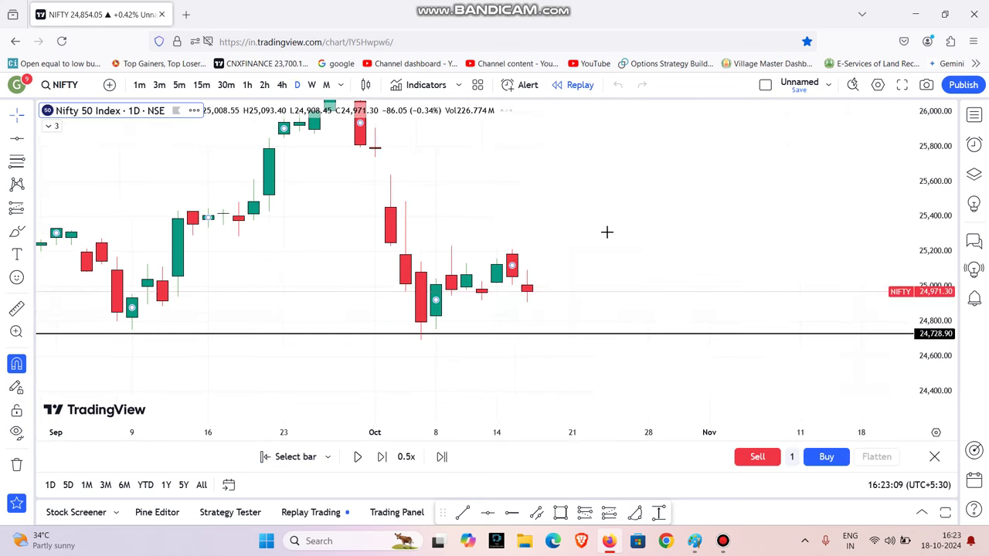
{"action": "left_click_drag", "start_coordinate": [610, 262], "coordinate": [724, 336]}
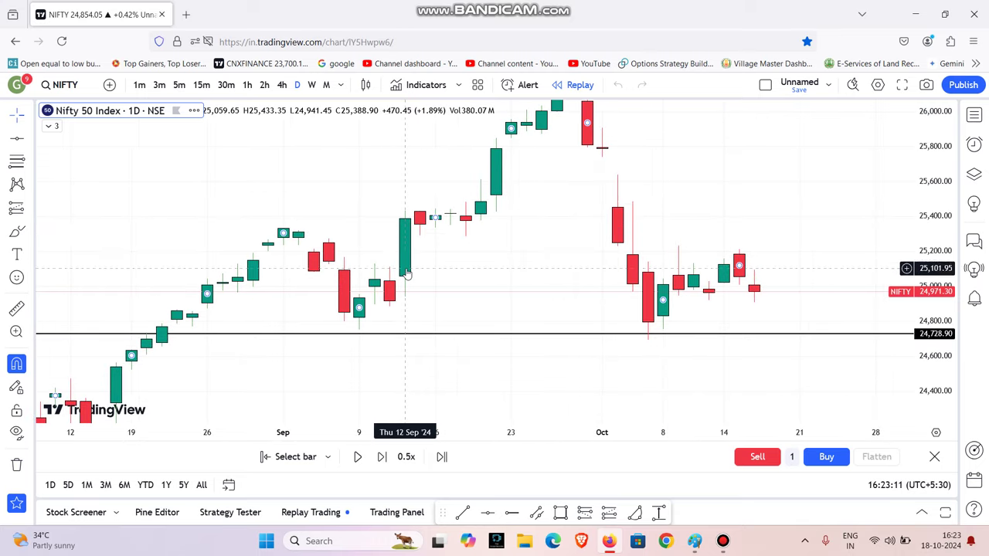
{"action": "left_click", "coordinate": [357, 462]}
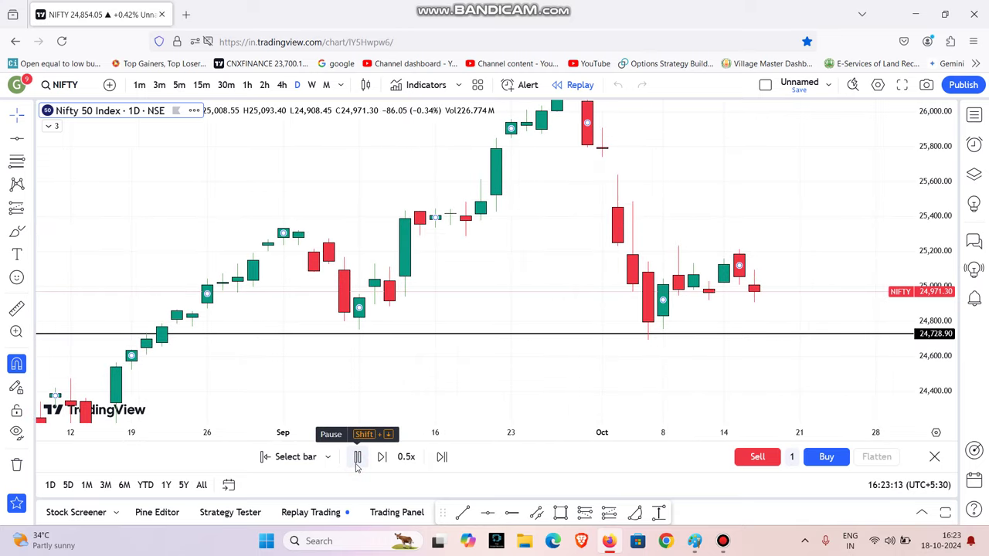
Jump the replay to real-time data and step forward one bar.
{"action": "left_click", "coordinate": [441, 456]}
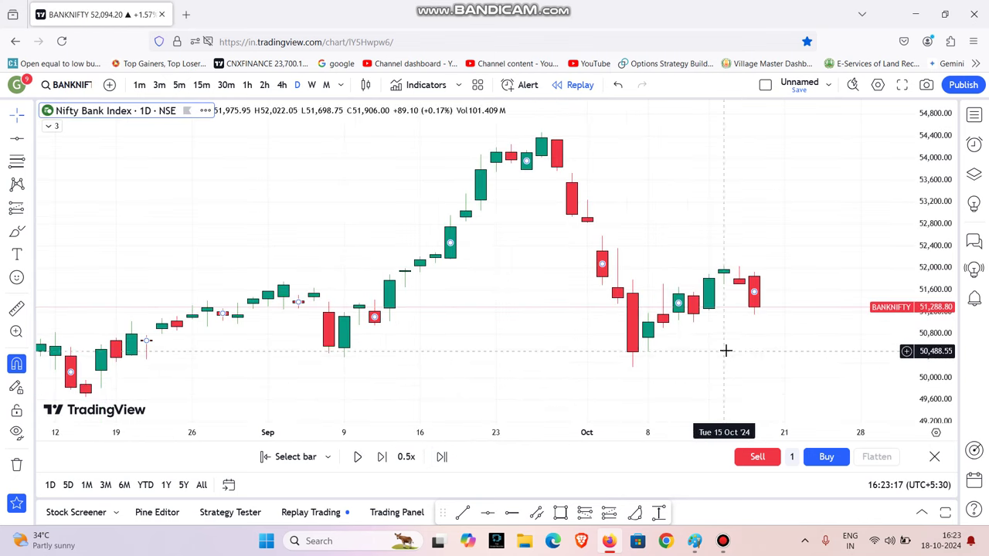
{"action": "scroll", "coordinate": [737, 344], "scroll_direction": "up", "scroll_amount": 2}
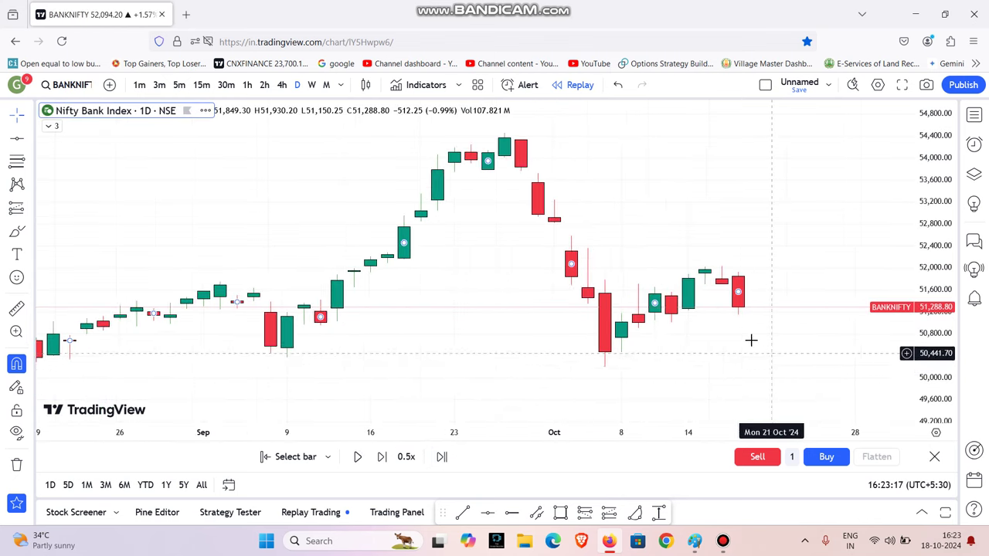
{"action": "left_click", "coordinate": [383, 457]}
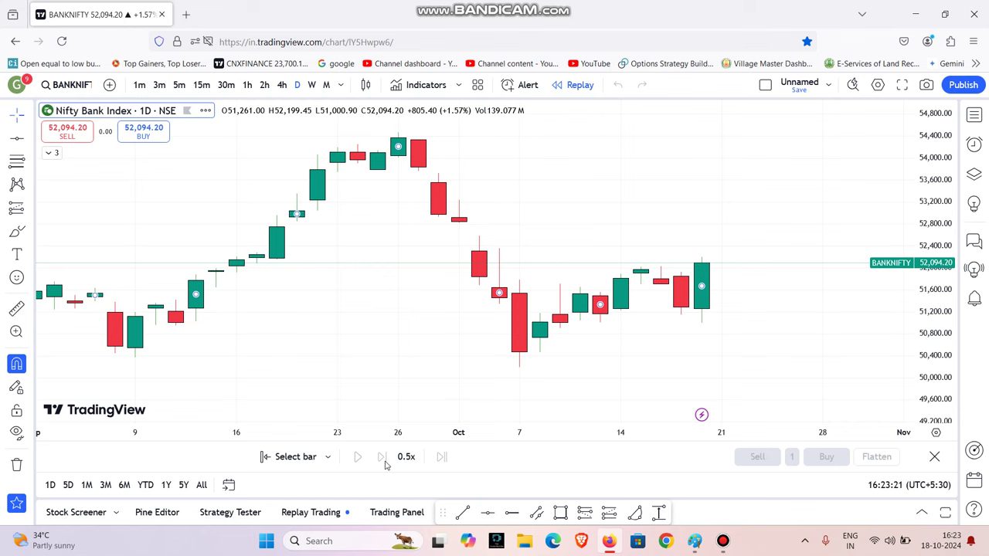
{"action": "scroll", "coordinate": [574, 302], "scroll_direction": "up", "scroll_amount": 3}
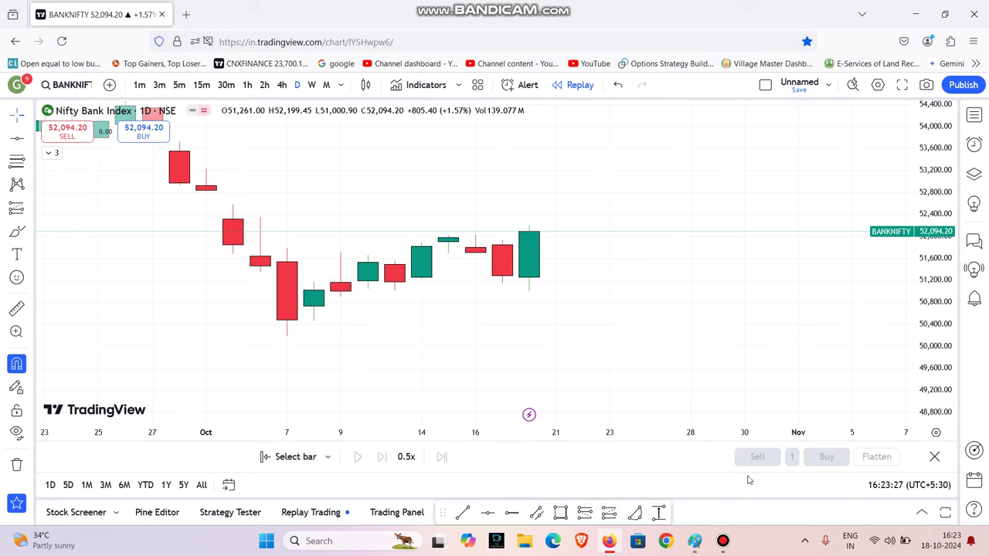
Exit replay and mark a horizontal line at 51,150.25 on BANKNIFTY.
{"action": "left_click", "coordinate": [942, 456]}
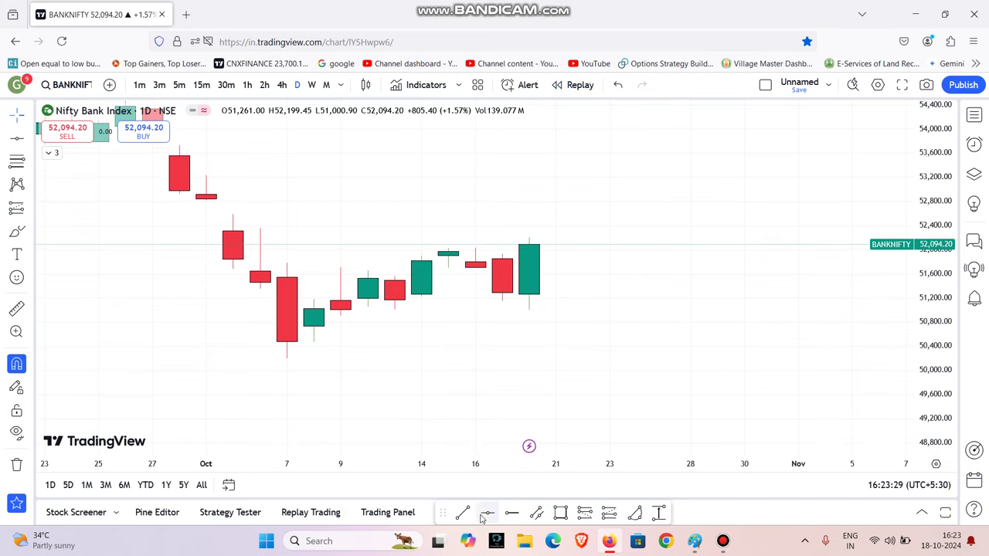
{"action": "left_click", "coordinate": [484, 515]}
{"action": "left_click", "coordinate": [500, 300]}
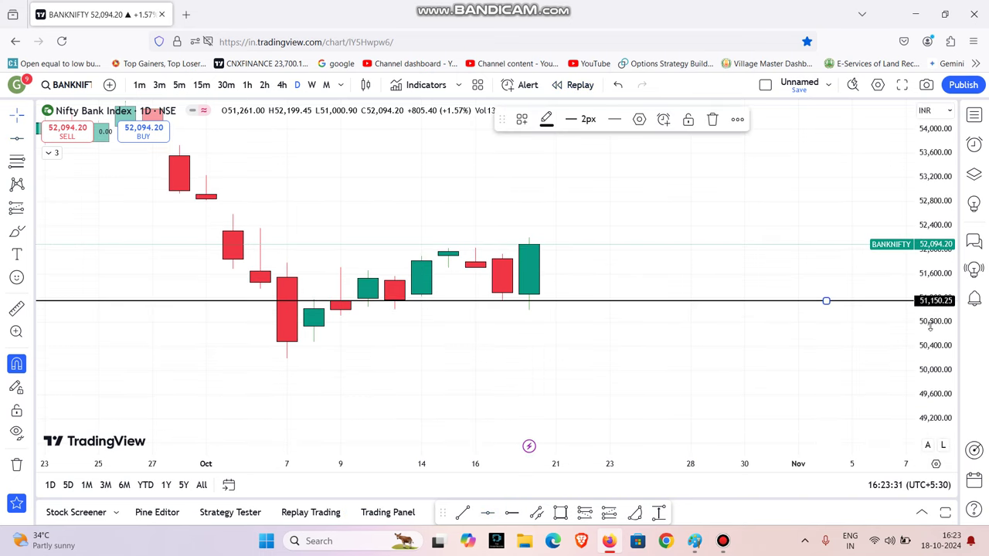
{"action": "left_click_drag", "start_coordinate": [929, 326], "coordinate": [729, 220]}
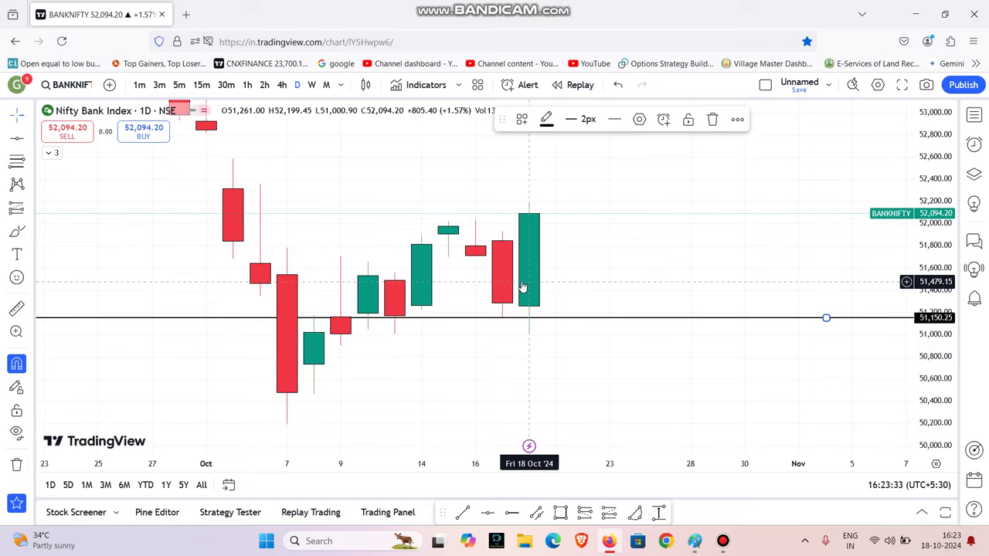
Show 15-minute candles around 18 Oct, then load Nifty 50 from the watchlist.
{"action": "left_click", "coordinate": [201, 85]}
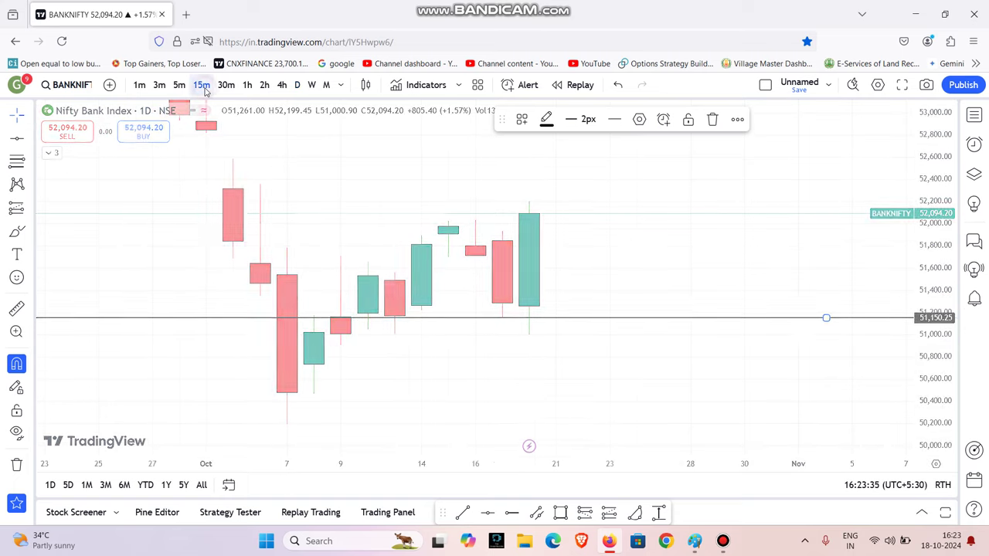
{"action": "right_click", "coordinate": [324, 230]}
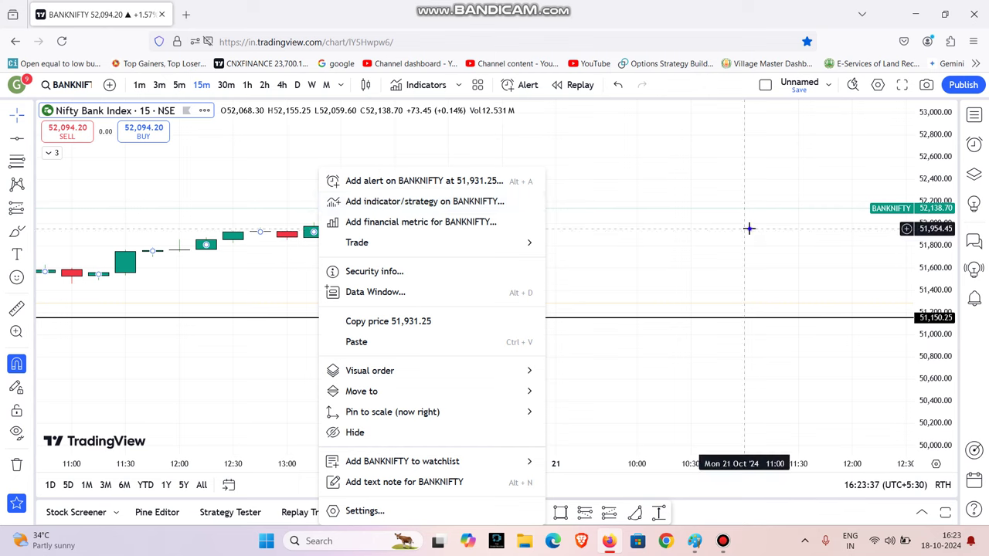
{"action": "right_click", "coordinate": [765, 199]}
{"action": "left_click", "coordinate": [772, 206]}
{"action": "scroll", "coordinate": [773, 315], "scroll_direction": "up", "scroll_amount": 3}
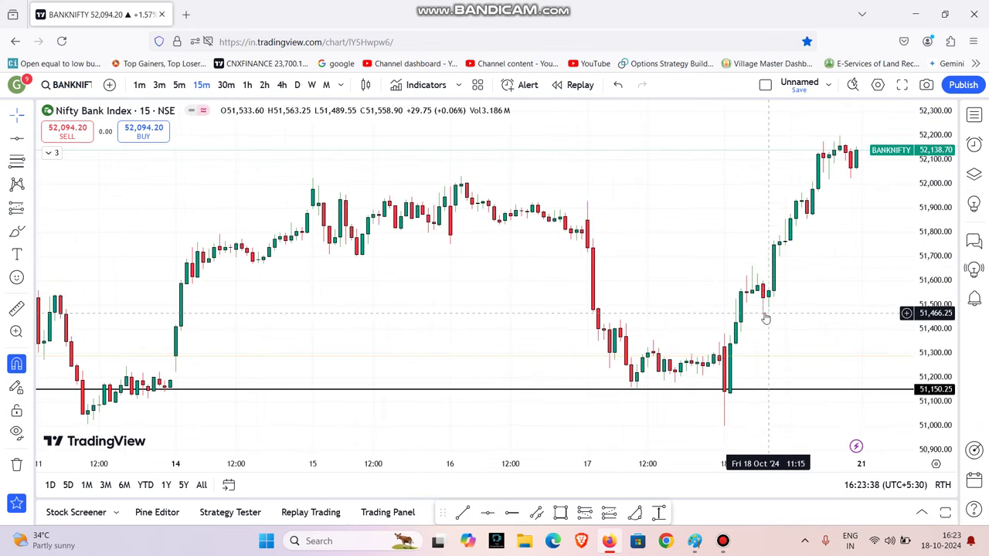
{"action": "left_click_drag", "start_coordinate": [834, 358], "coordinate": [706, 323]}
{"action": "scroll", "coordinate": [493, 355], "scroll_direction": "up", "scroll_amount": 2}
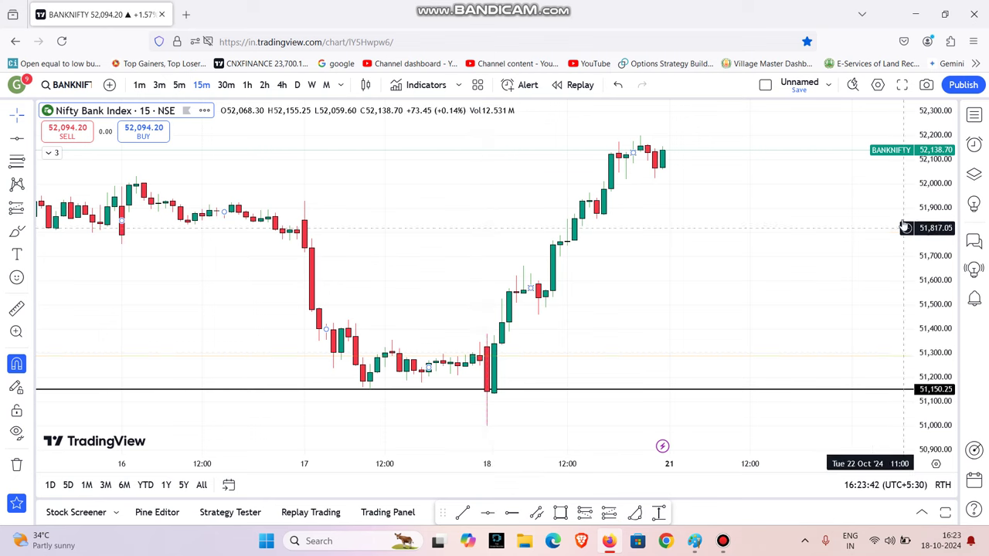
{"action": "left_click", "coordinate": [973, 116]}
{"action": "left_click", "coordinate": [803, 220]}
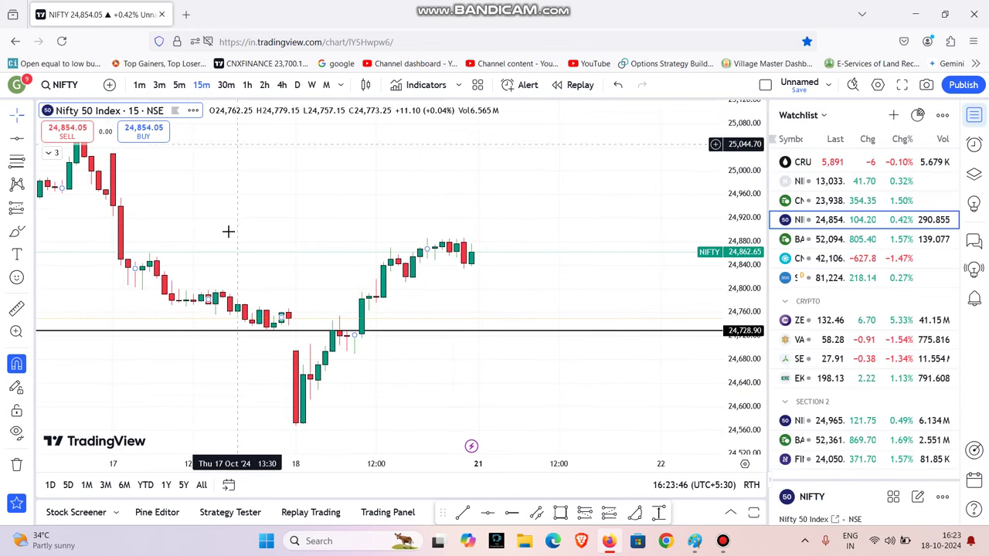
Mark a horizontal resistance line at 25,029.50 on the daily NIFTY chart.
{"action": "left_click", "coordinate": [297, 85]}
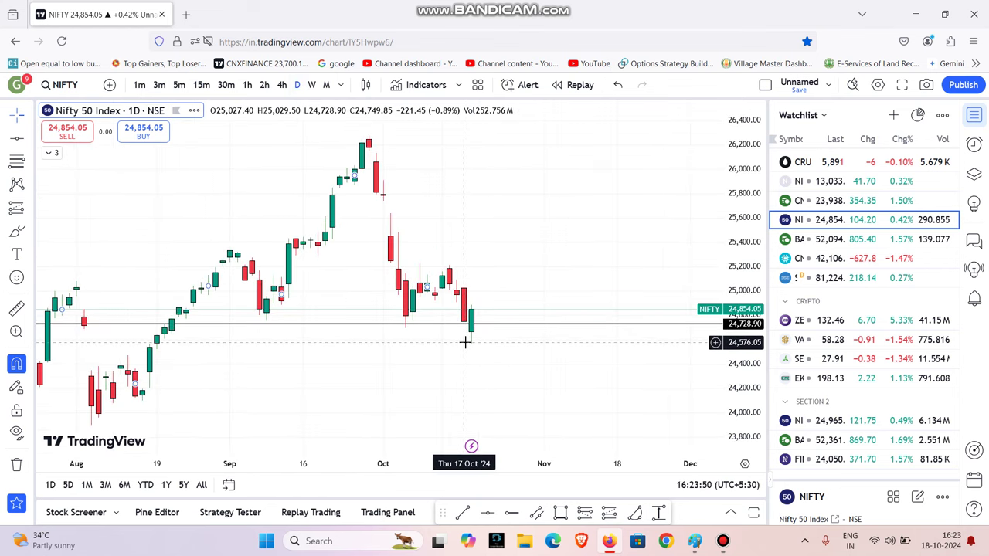
{"action": "left_click", "coordinate": [488, 519]}
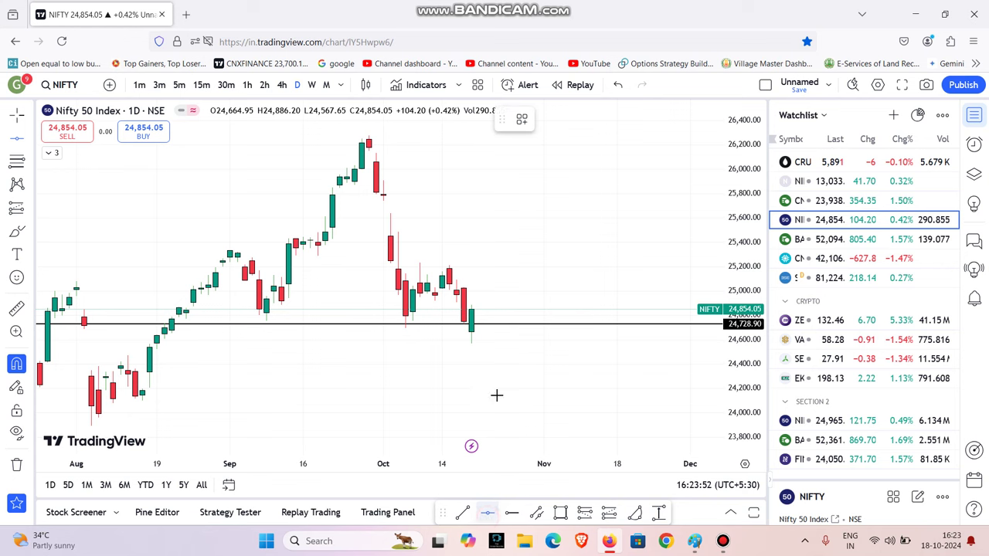
{"action": "left_click", "coordinate": [469, 282]}
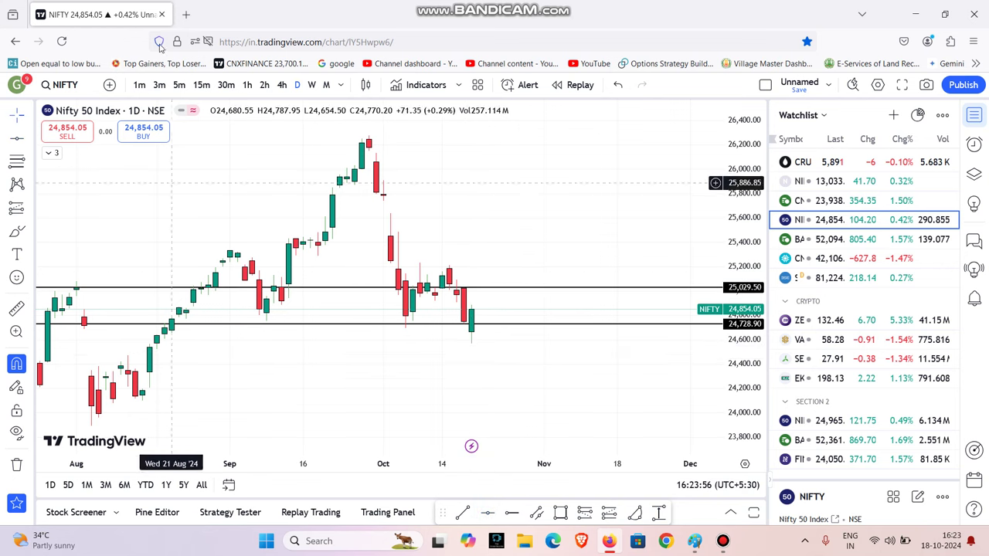
Return to 15-minute candles centred on the 18 Oct session.
{"action": "left_click", "coordinate": [201, 85]}
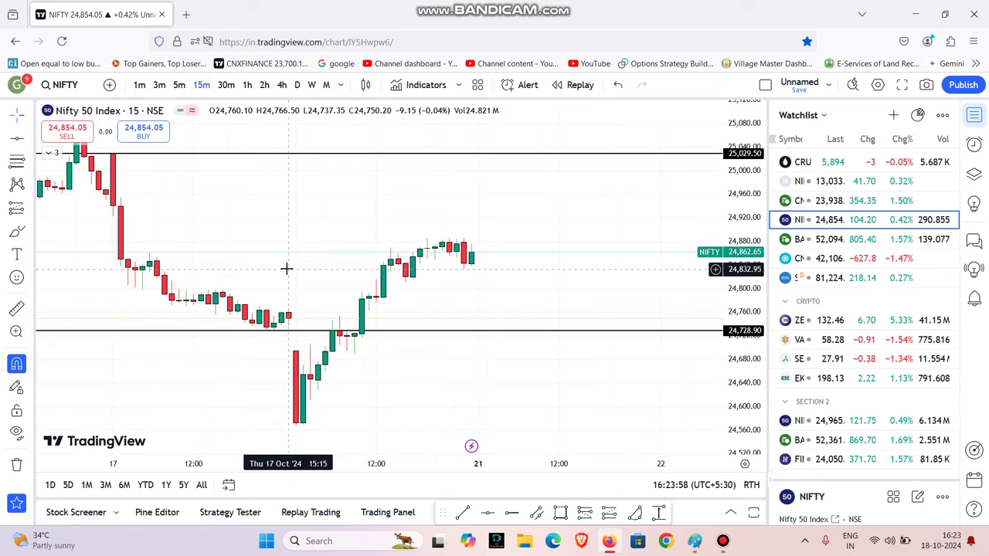
{"action": "left_click_drag", "start_coordinate": [280, 261], "coordinate": [430, 263]}
{"action": "left_click_drag", "start_coordinate": [739, 383], "coordinate": [441, 229]}
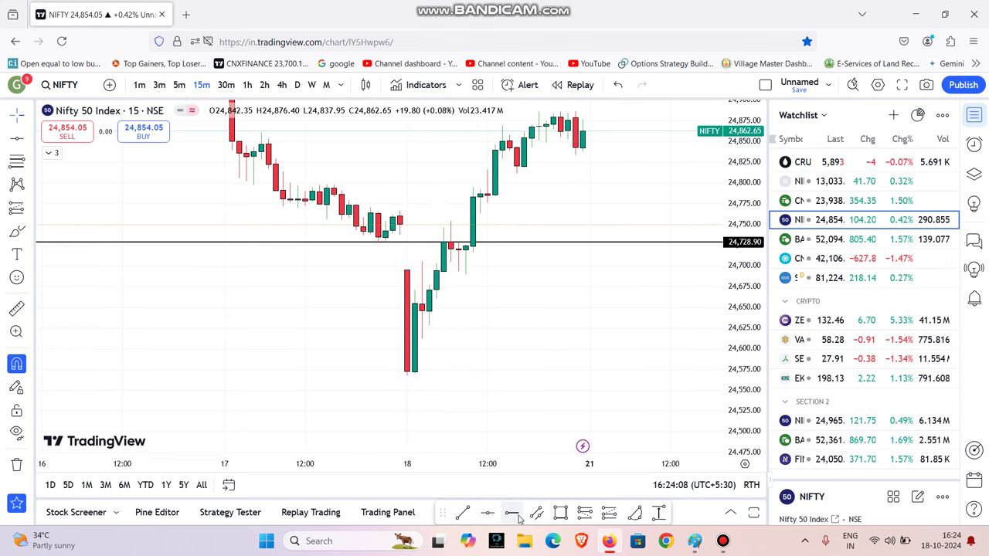
Add horizontal rays from the 18 Oct 09:15 candle at 24,694.95 and its 24,567.65 low.
{"action": "left_click", "coordinate": [407, 270]}
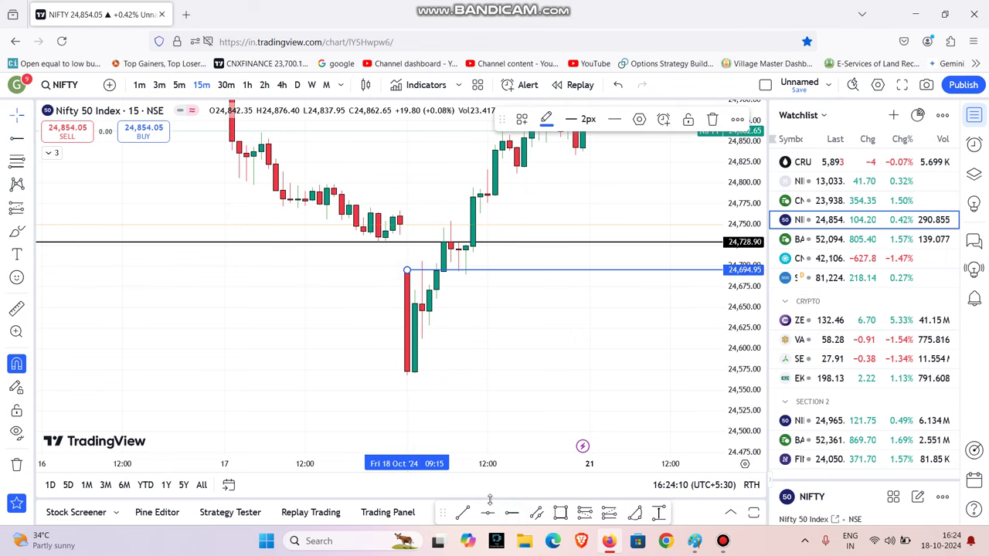
{"action": "left_click", "coordinate": [510, 513]}
{"action": "left_click", "coordinate": [407, 374]}
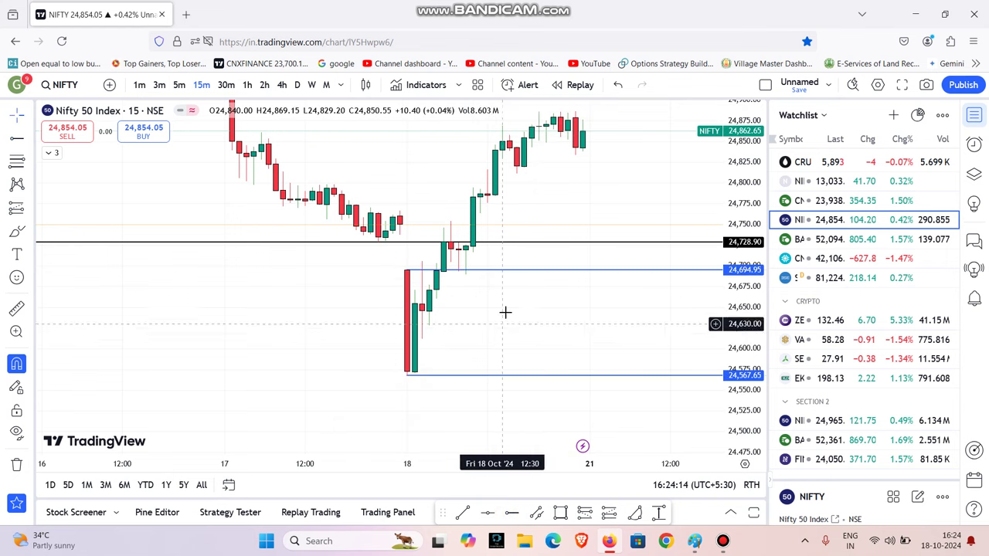
{"action": "left_click_drag", "start_coordinate": [614, 194], "coordinate": [570, 230]}
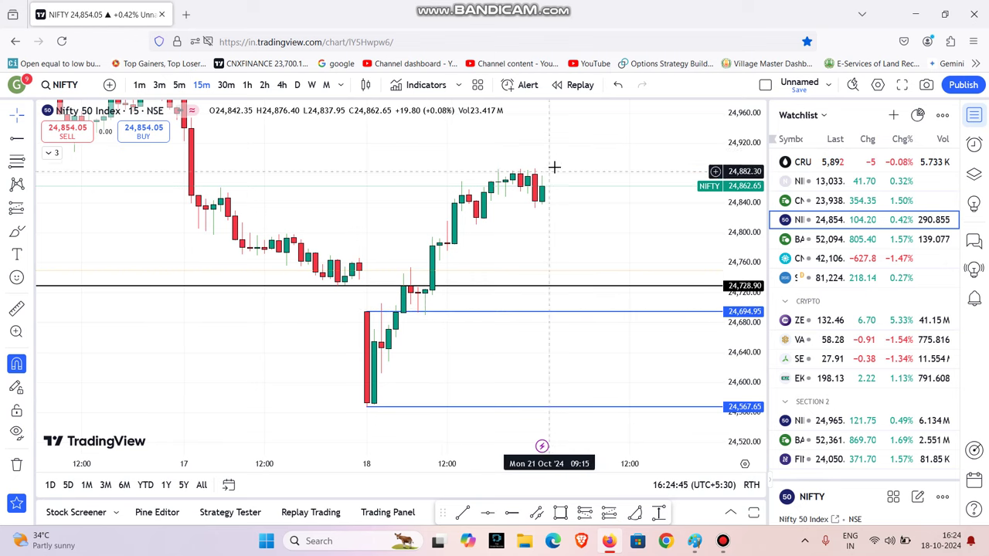
{"action": "left_click", "coordinate": [695, 545]}
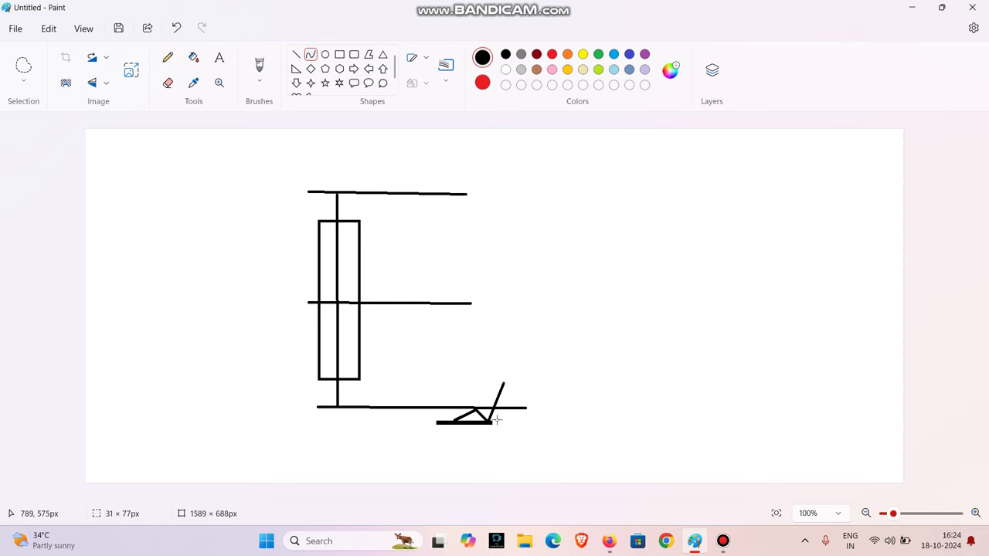
Return from the Paint sketch to the TradingView Nifty 50 chart.
{"action": "left_click", "coordinate": [607, 542]}
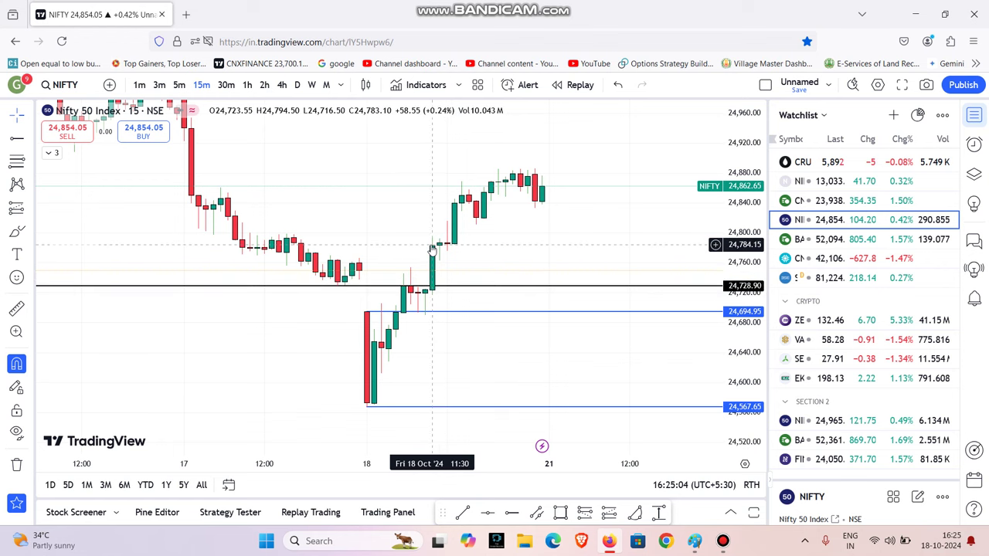
Raise the upper ray to the 11:30 breakout candle near 24,783, then load BANKNIFTY.
{"action": "left_click_drag", "start_coordinate": [367, 312], "coordinate": [432, 236]}
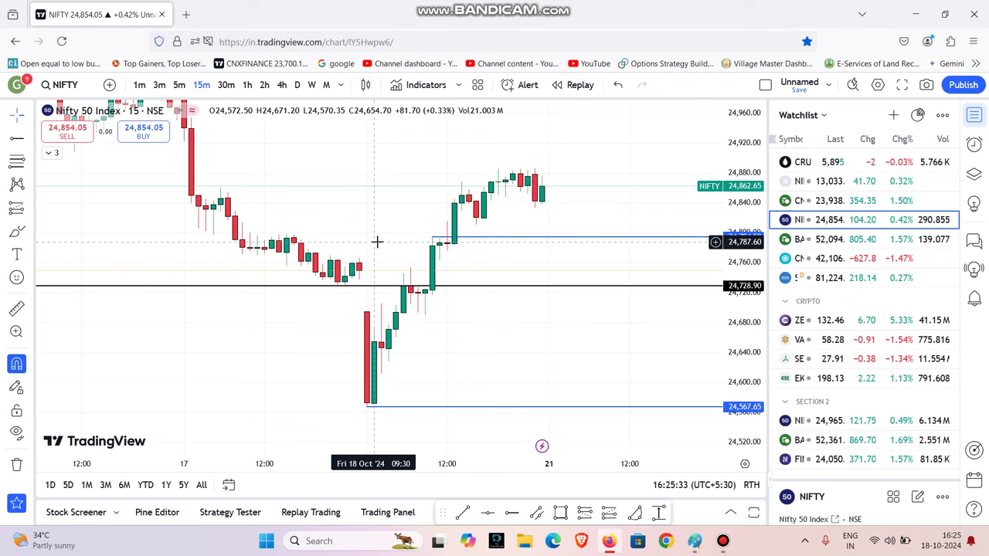
{"action": "left_click", "coordinate": [858, 239]}
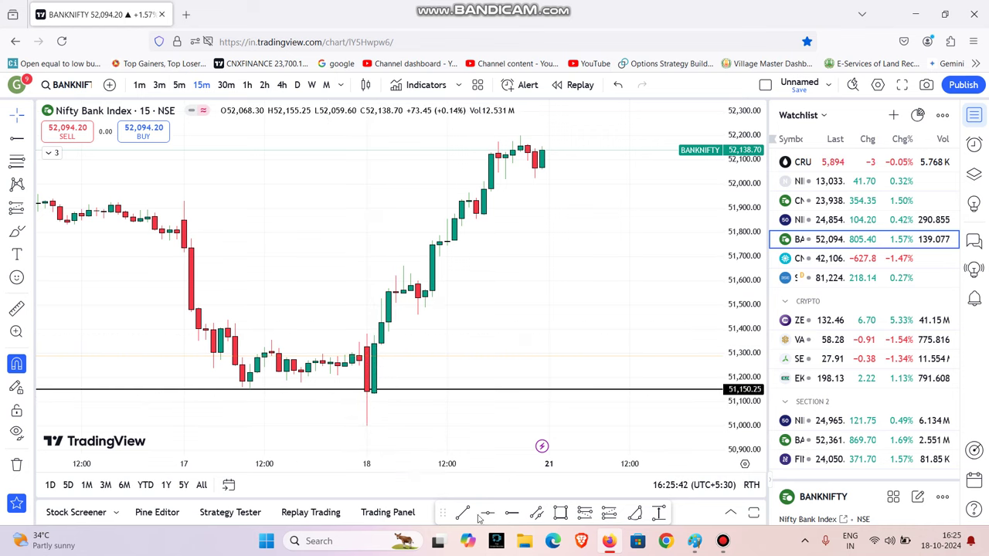
Draw a horizontal ray at 51,374.15 from the 18 Oct 09:30 BANKNIFTY candle.
{"action": "left_click", "coordinate": [511, 512]}
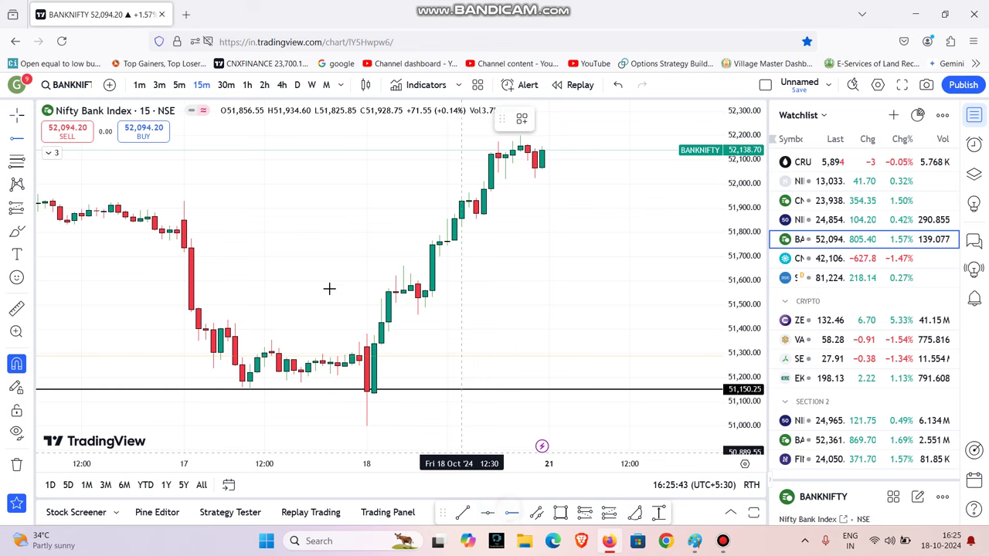
{"action": "left_click", "coordinate": [374, 337]}
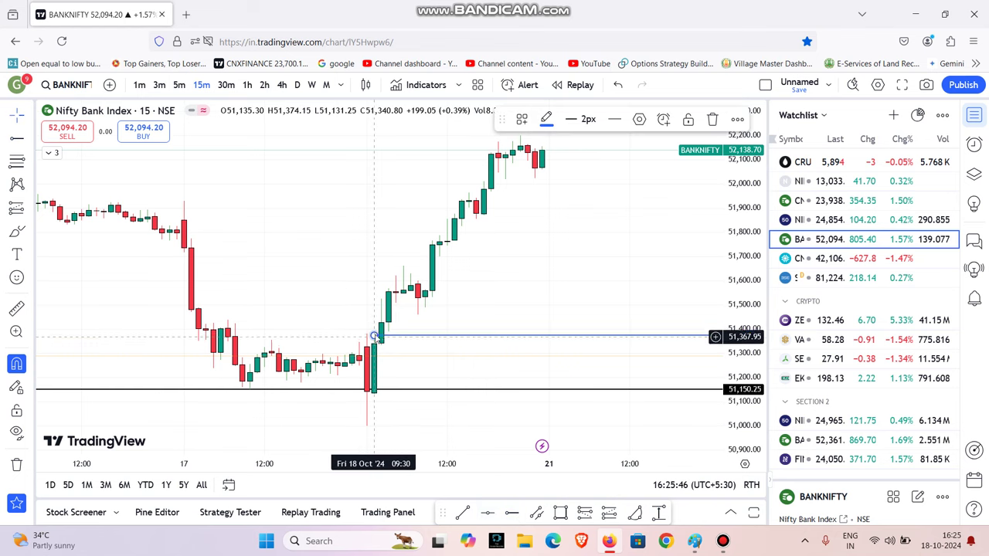
{"action": "left_click_drag", "start_coordinate": [442, 301], "coordinate": [419, 335]}
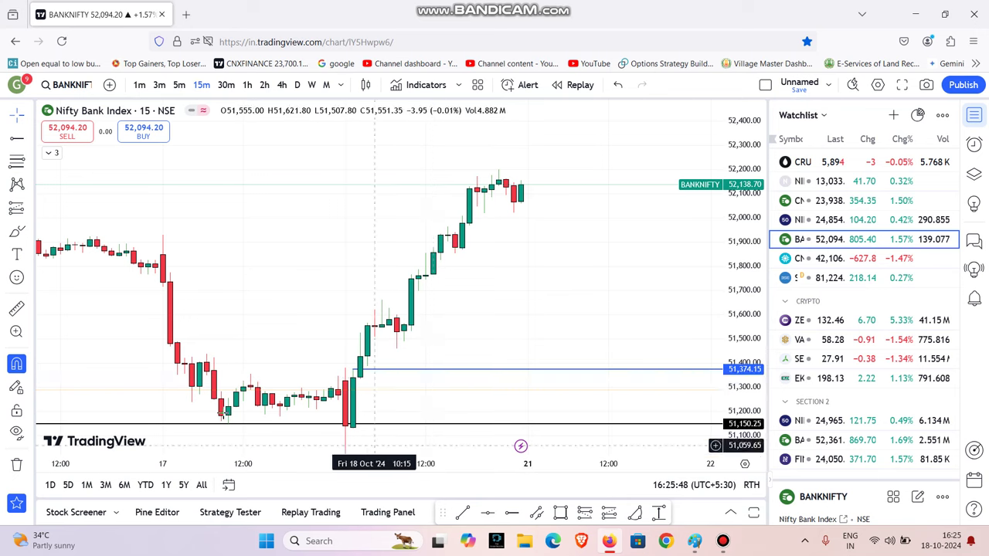
Measure the move from the ray up to about 52,194, then switch back to NIFTY.
{"action": "left_click", "coordinate": [17, 308]}
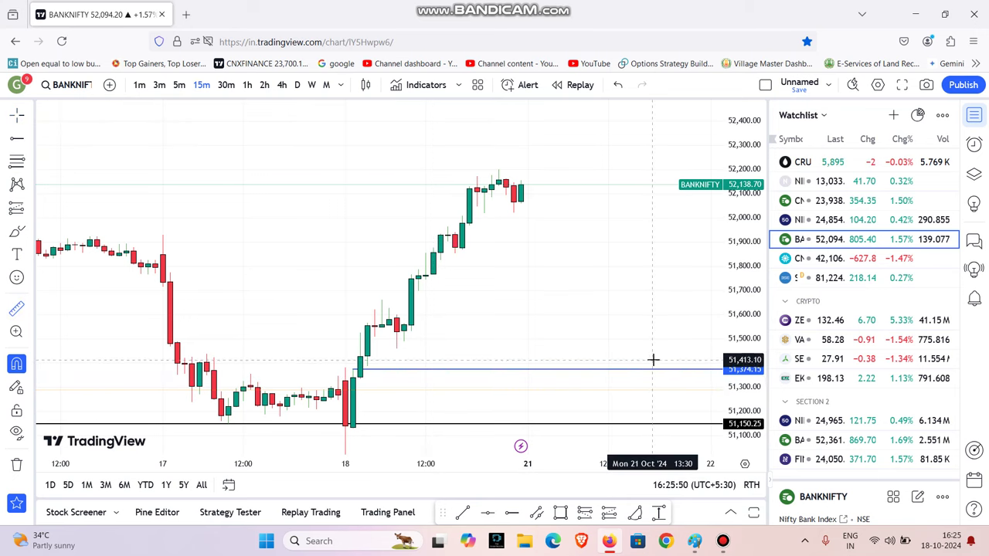
{"action": "left_click", "coordinate": [634, 369]}
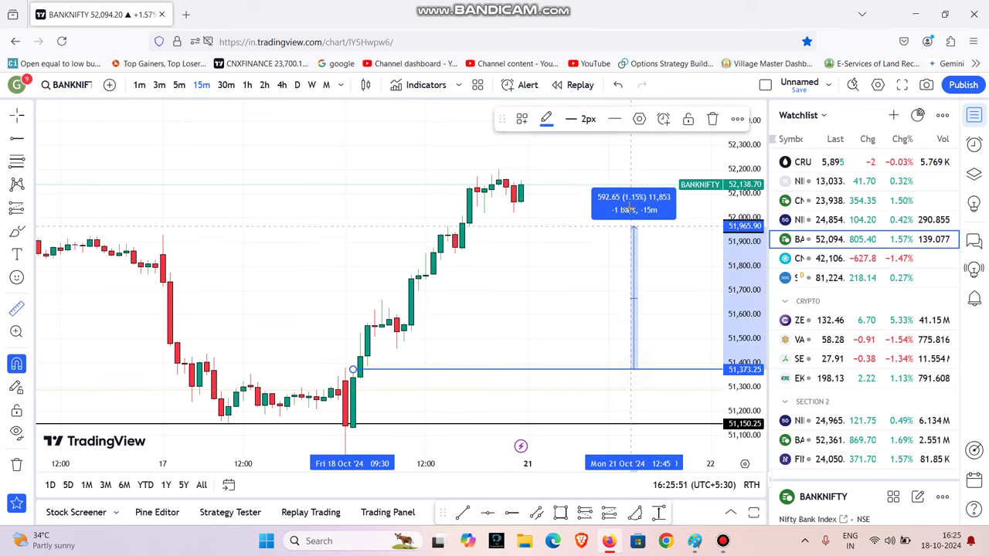
{"action": "left_click", "coordinate": [618, 171]}
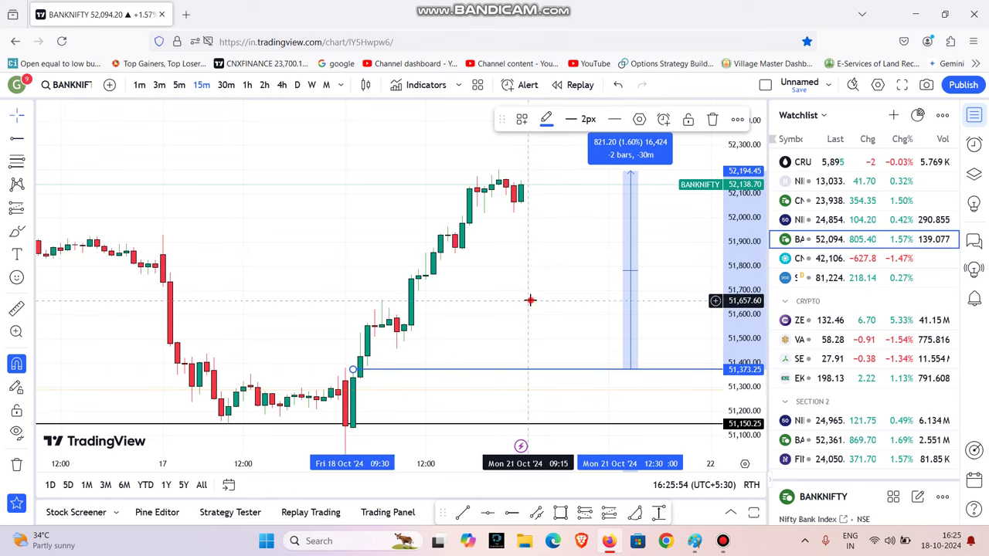
{"action": "left_click", "coordinate": [495, 313]}
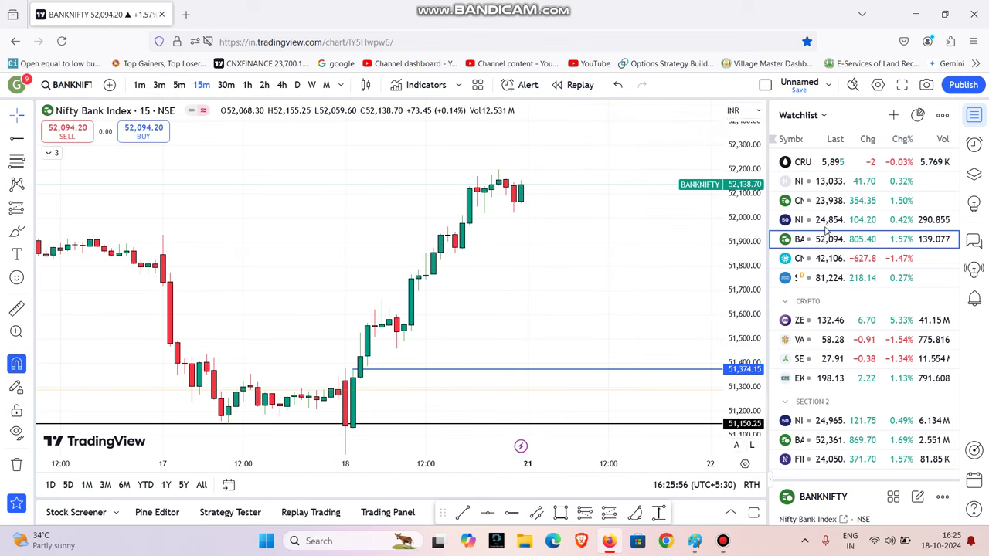
{"action": "key", "text": "Up"}
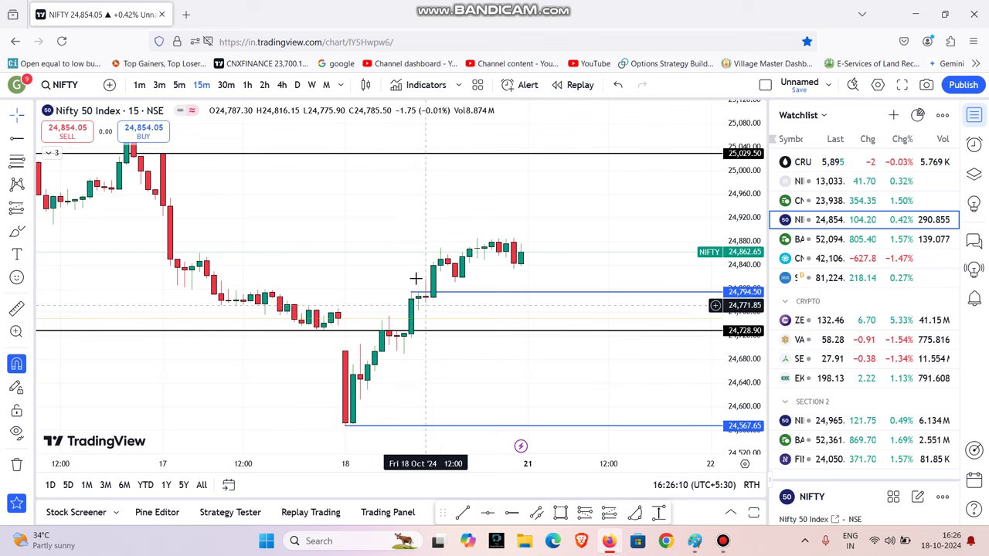
{"action": "scroll", "coordinate": [415, 282], "scroll_direction": "down", "scroll_amount": 1}
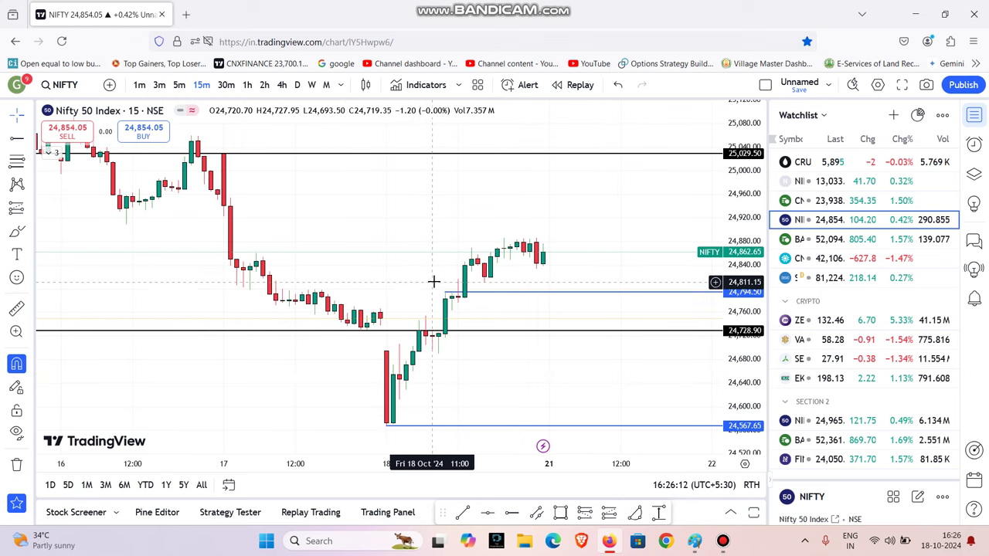